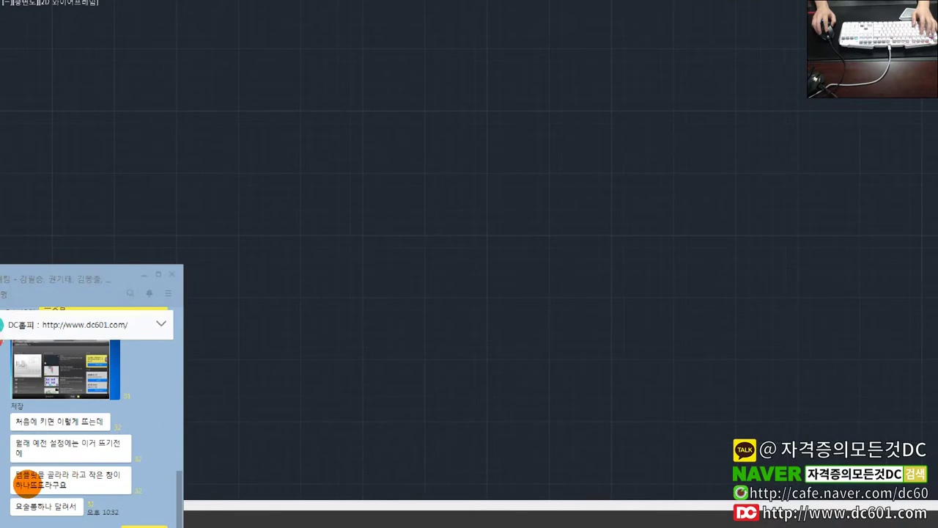
# Step: Underline the chat notes about the old setting and template choice, then move the chat window off-screen
pyautogui.moveTo(16, 439); pyautogui.dragTo(119, 436)
pyautogui.moveTo(16, 457); pyautogui.dragTo(87, 458)
pyautogui.moveTo(16, 481); pyautogui.dragTo(70, 480)
pyautogui.moveTo(16, 515); pyautogui.dragTo(81, 515)
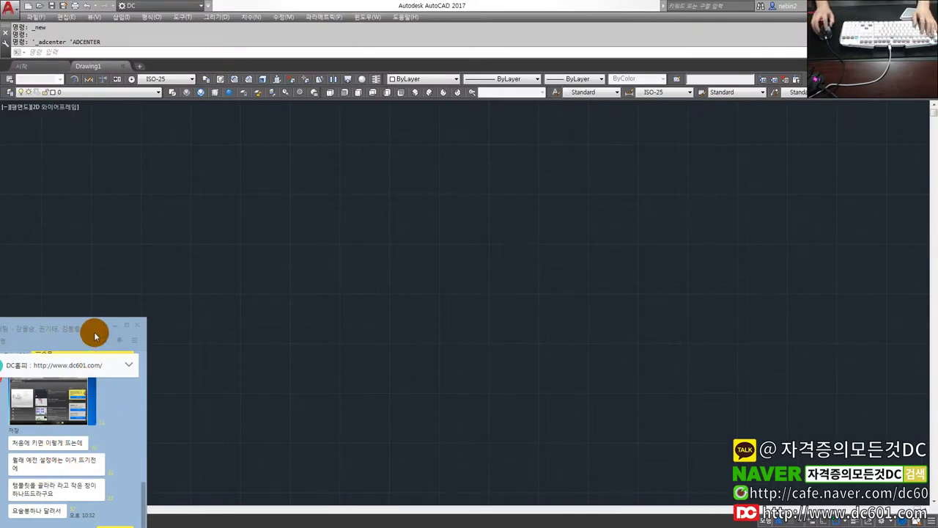
pyautogui.moveTo(73, 324); pyautogui.dragTo(0, 326)
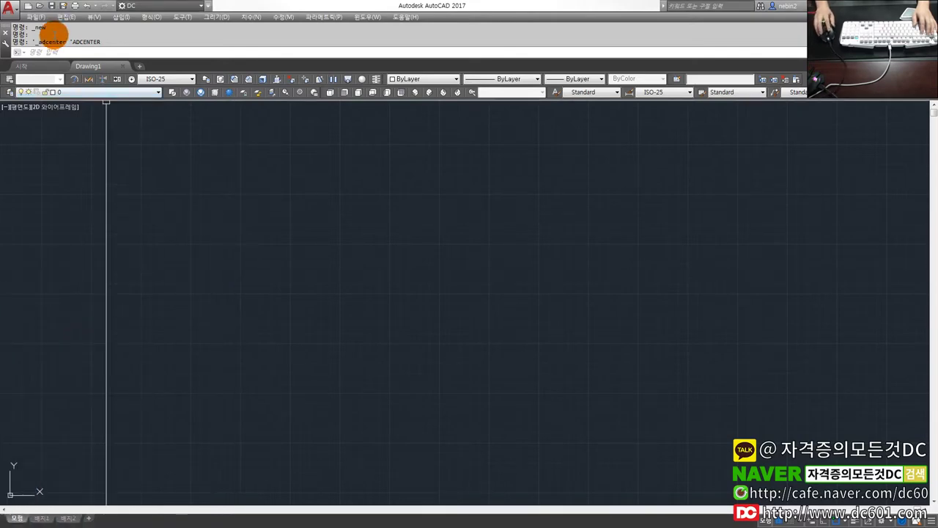
# Step: Create a new Metric drawing with Start from Scratch in the Create New Drawing dialog
pyautogui.click(37, 16)
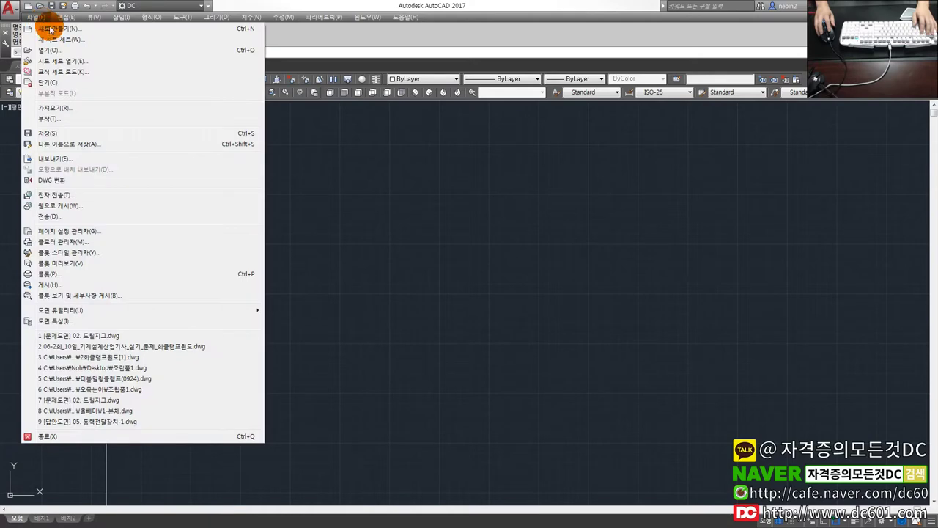
pyautogui.click(339, 152)
pyautogui.click(28, 17)
pyautogui.click(42, 26)
pyautogui.moveTo(413, 200); pyautogui.dragTo(357, 192)
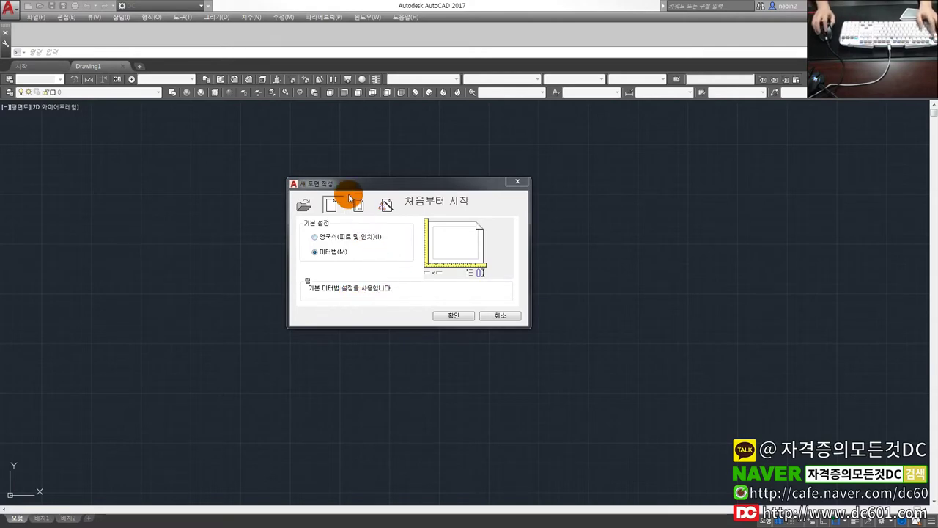
pyautogui.moveTo(336, 189); pyautogui.dragTo(329, 174)
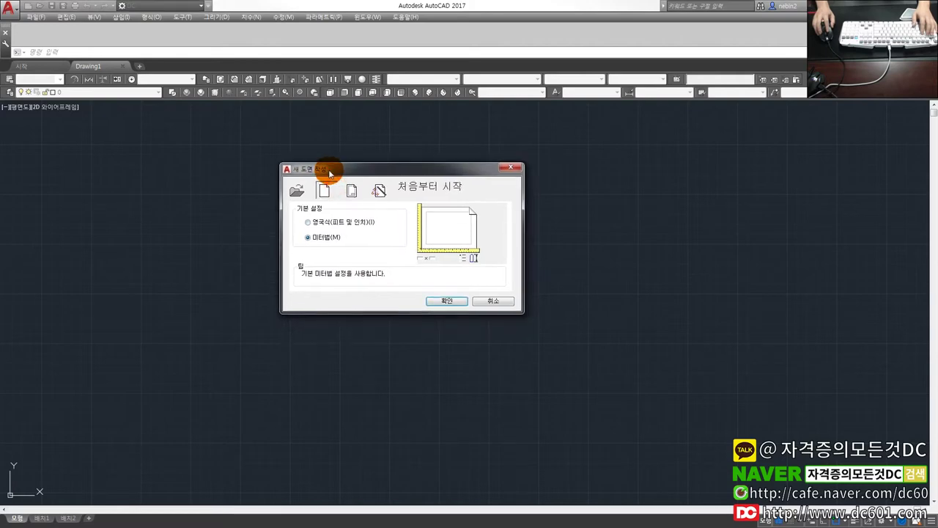
pyautogui.click(482, 302)
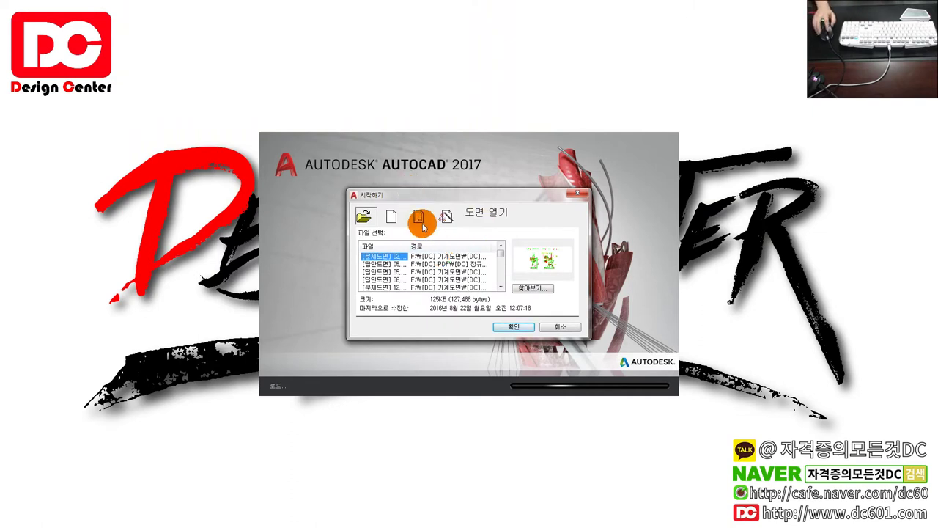
# Step: Compare the Start from Scratch and Use a Template options, then start from Acadiso.dwt
pyautogui.click(392, 216)
pyautogui.click(417, 220)
pyautogui.click(392, 217)
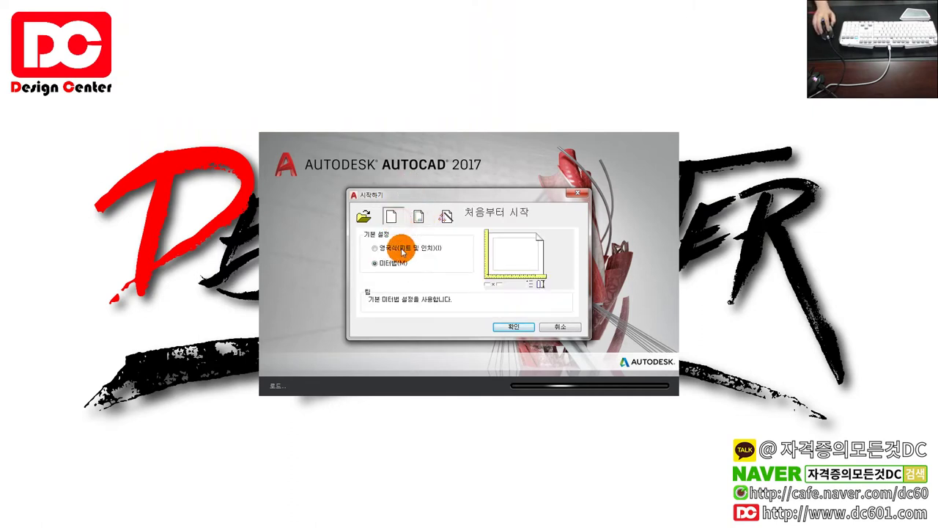
pyautogui.click(418, 217)
pyautogui.click(391, 215)
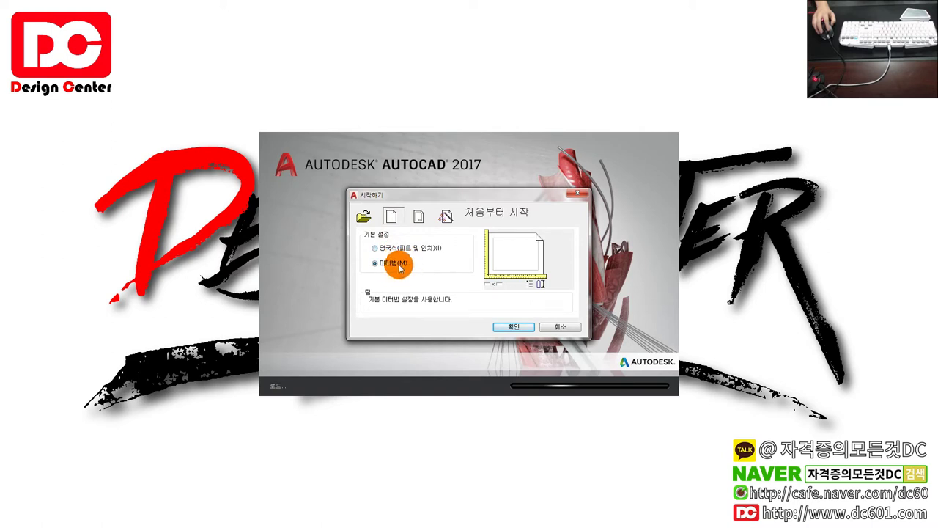
pyautogui.click(422, 219)
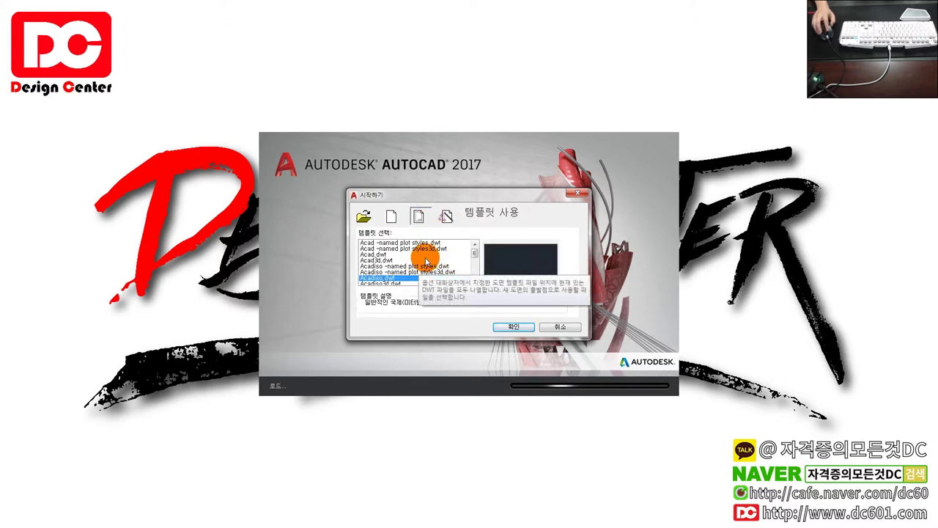
pyautogui.doubleClick(394, 280)
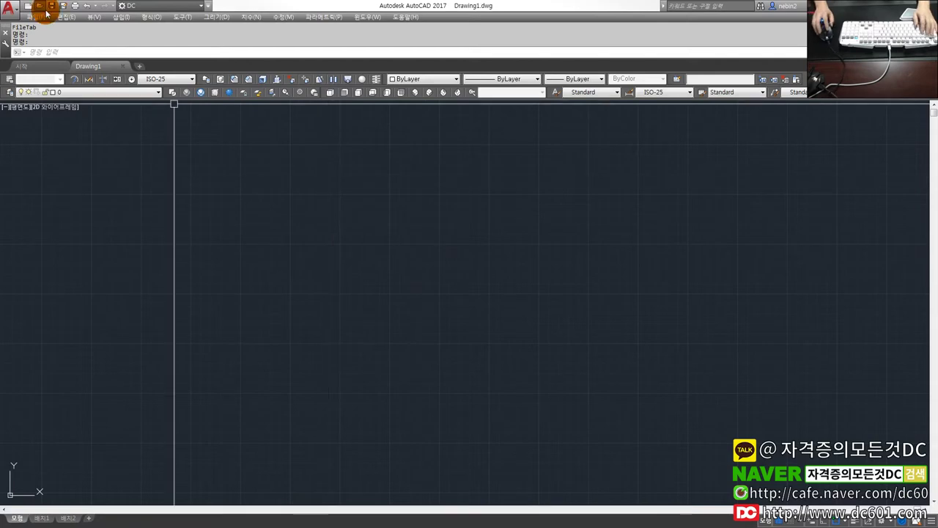
# Step: Cancel the new-drawing dialog and run the STARTUP command, which shows a current value of 1
pyautogui.click(35, 16)
pyautogui.click(42, 30)
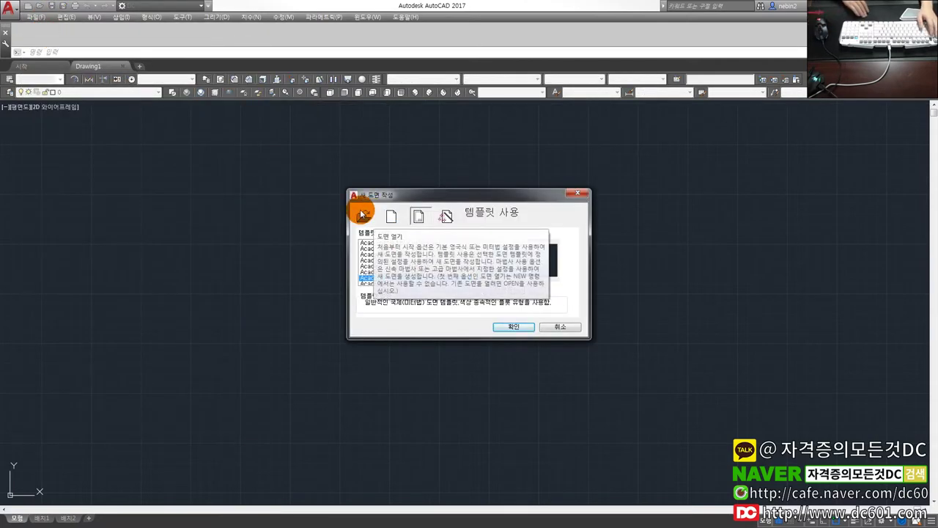
pyautogui.press('Return')
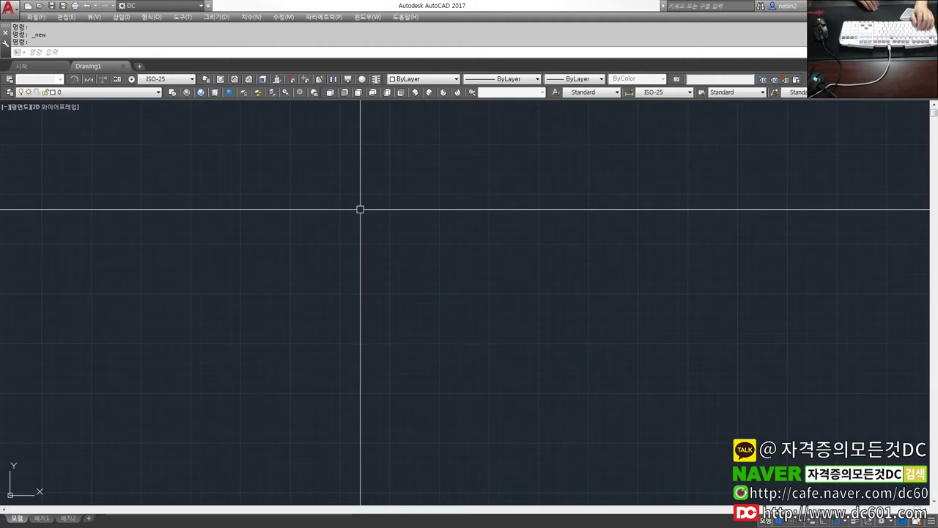
pyautogui.write('startup')
pyautogui.press('Return')
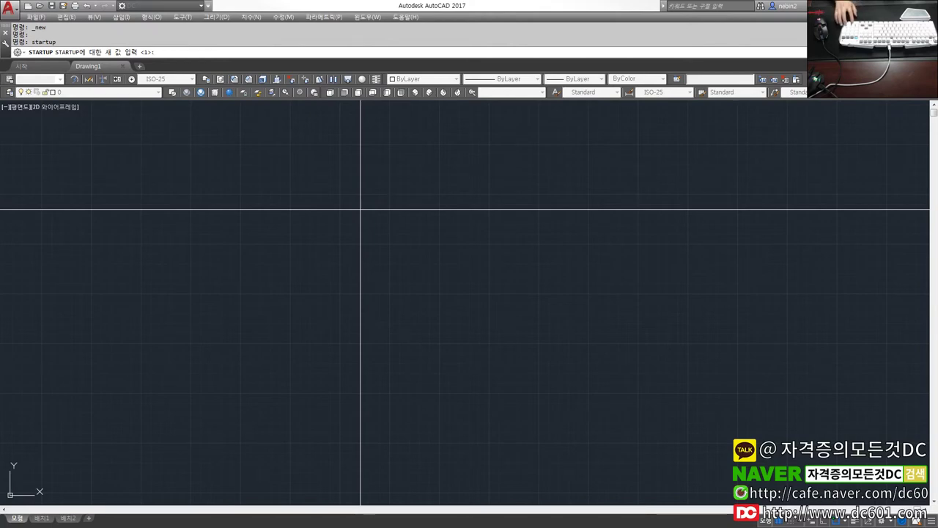
# Step: Set STARTUP to 0, then test a new drawing, preview [DC] 기계(3D).dwt, and cancel twice
pyautogui.write('0')
pyautogui.press('Return')
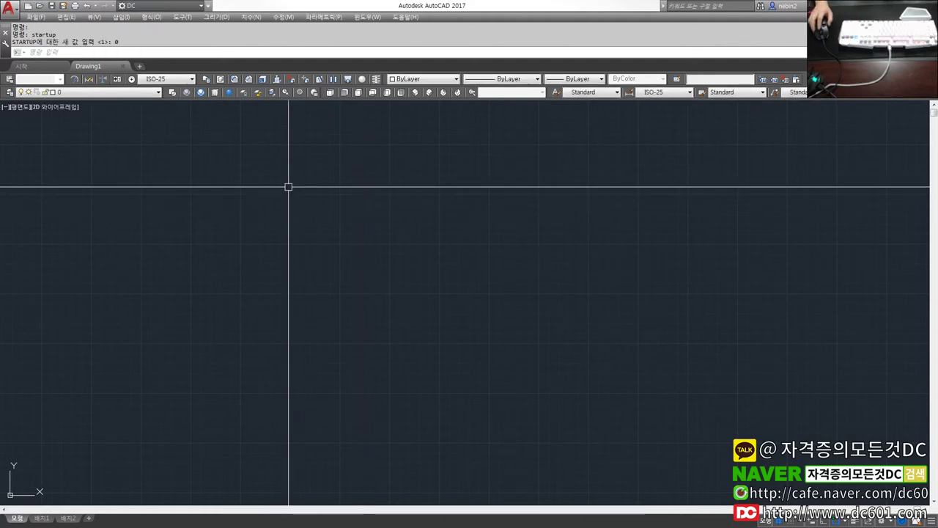
pyautogui.click(33, 17)
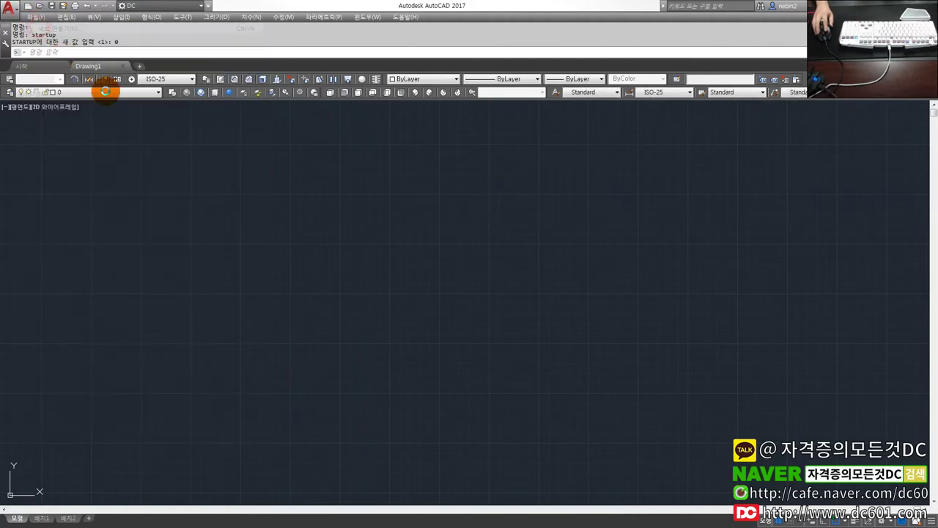
pyautogui.moveTo(392, 155); pyautogui.dragTo(296, 158)
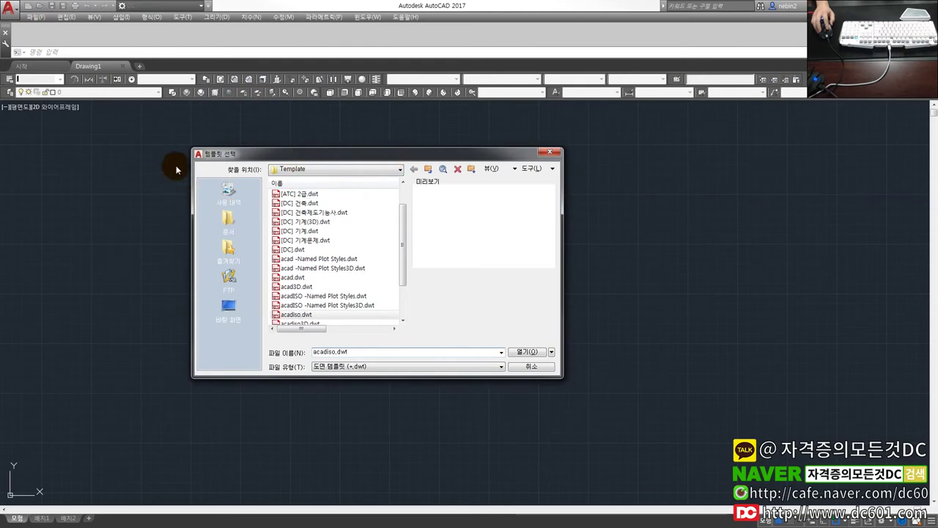
pyautogui.click(301, 221)
pyautogui.scroll(1, 315, 240)
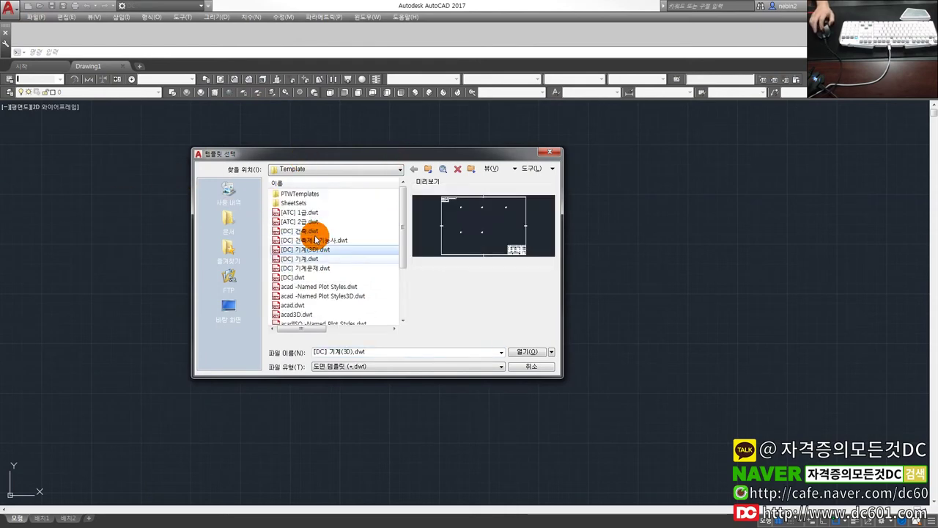
pyautogui.click(546, 155)
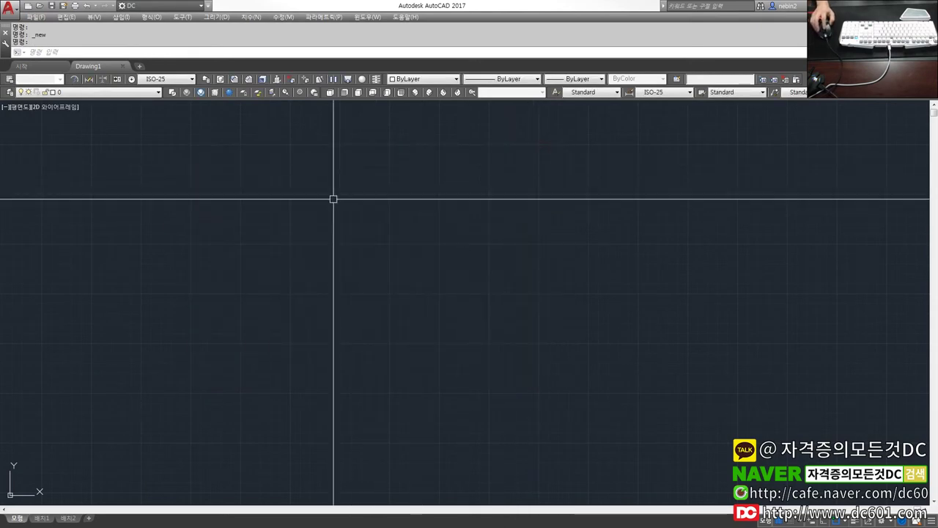
pyautogui.click(42, 17)
pyautogui.click(53, 28)
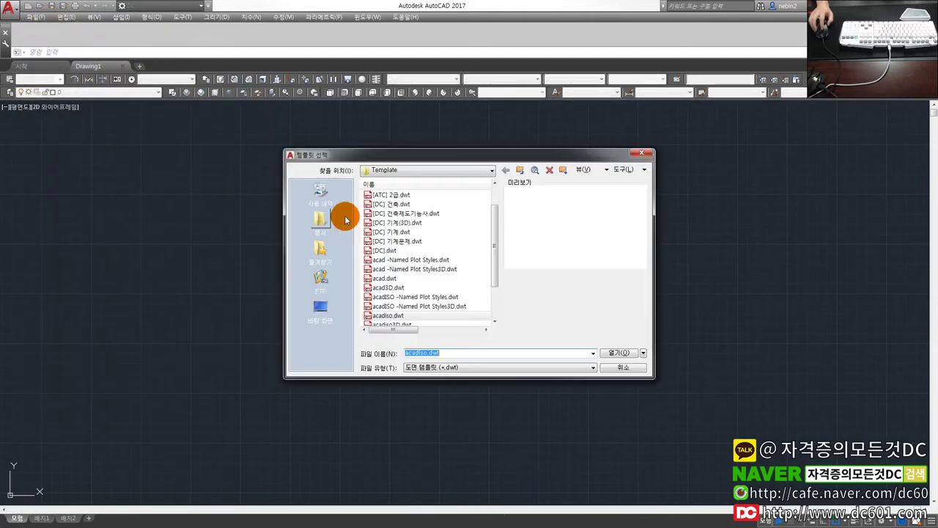
pyautogui.click(639, 155)
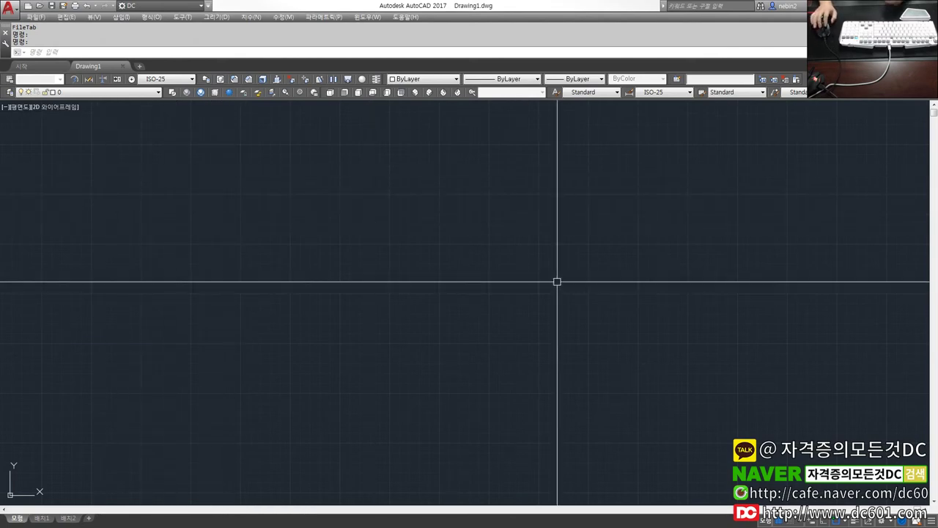
# Step: Set the STARTUP system variable to 3
pyautogui.write('st')
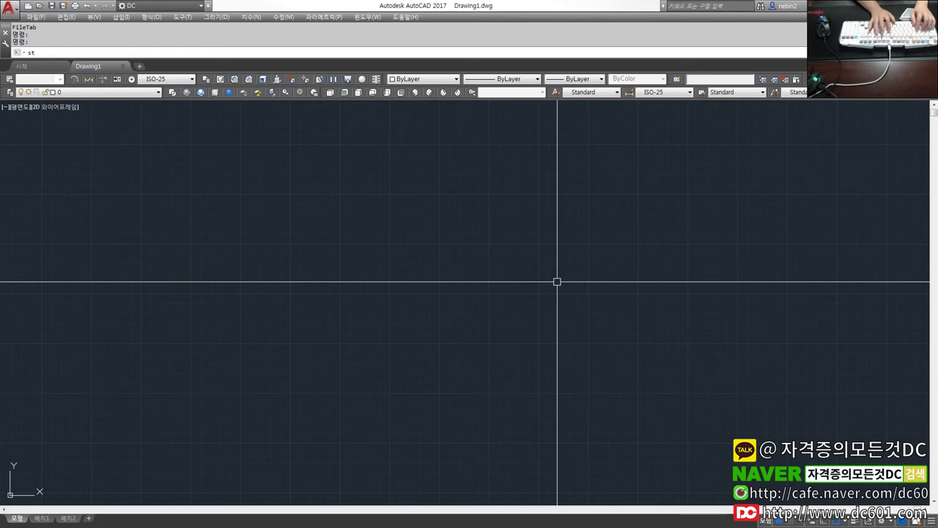
pyautogui.write('artup')
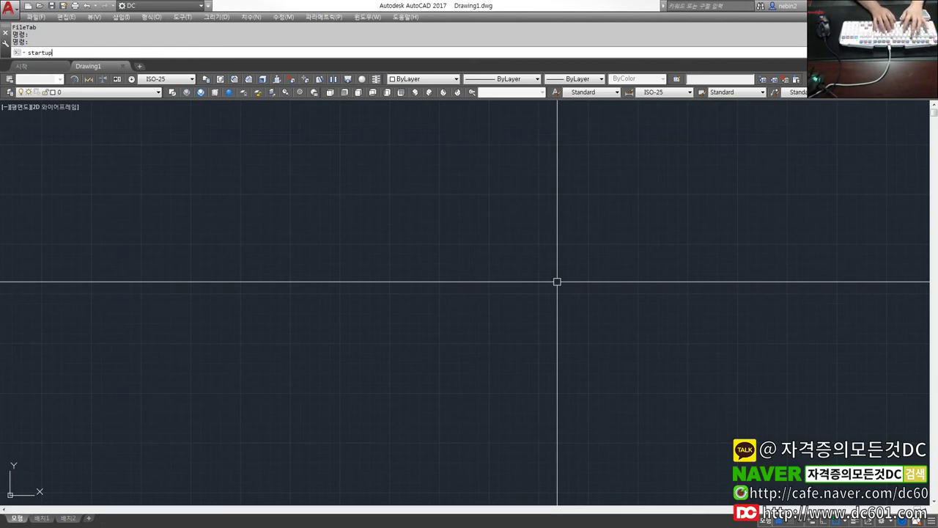
pyautogui.press('Return')
pyautogui.write('3')
pyautogui.press('Return')
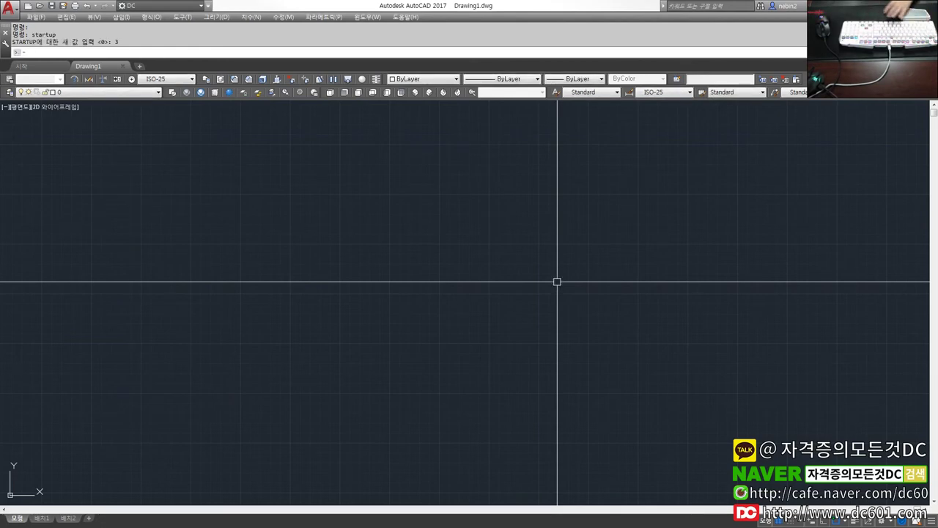
# Step: Test a new drawing, which proposes acadiso.dwt, and cancel the template choice
pyautogui.click(18, 30)
pyautogui.click(10, 9)
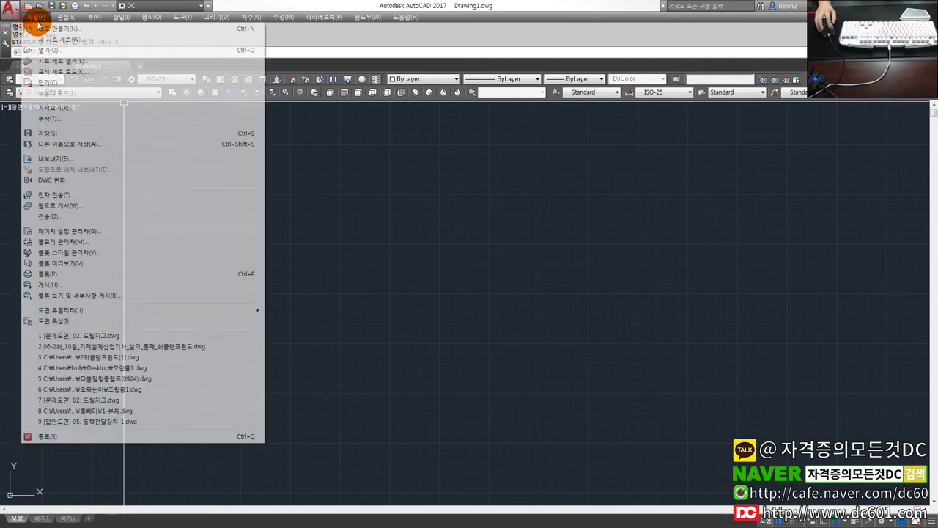
pyautogui.click(51, 37)
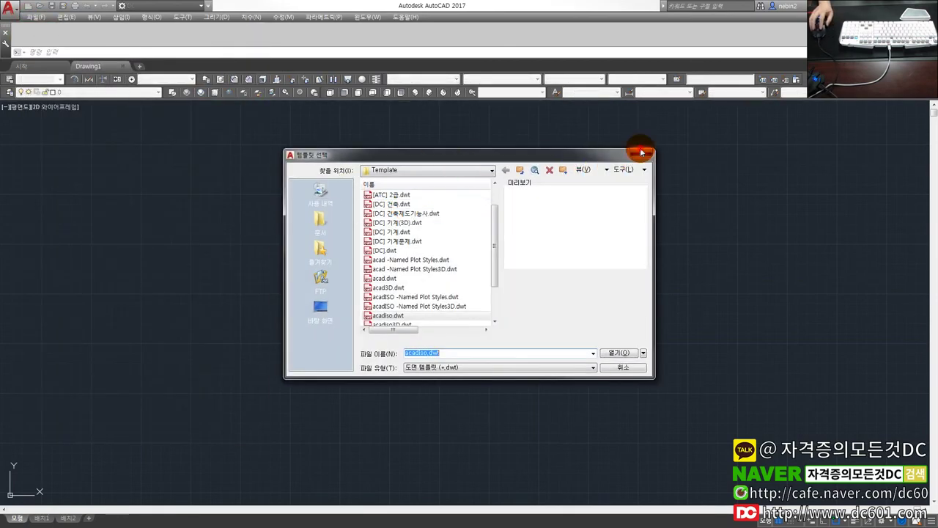
pyautogui.click(643, 153)
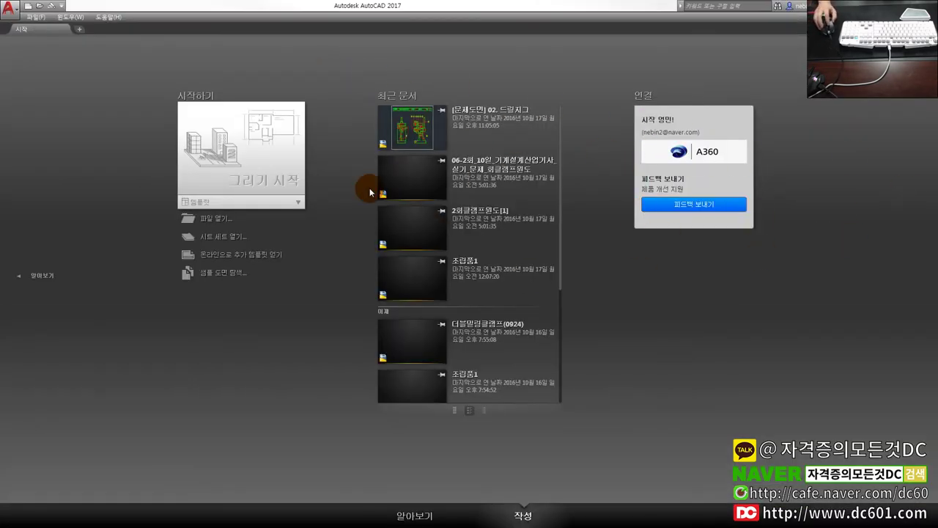
# Step: From the Start tab's Templates list, start a new drawing with [DC] 기계.dwt
pyautogui.click(285, 200)
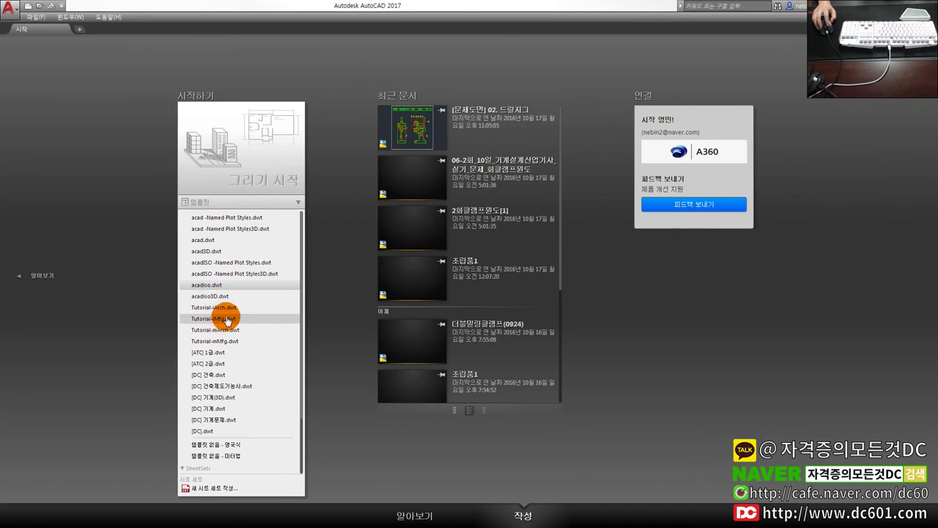
pyautogui.scroll(-3, 227, 320)
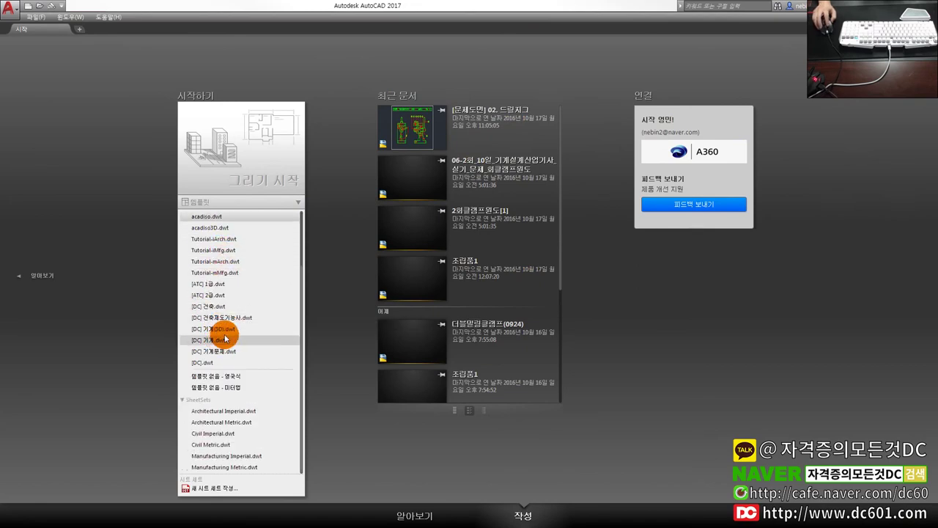
pyautogui.click(225, 339)
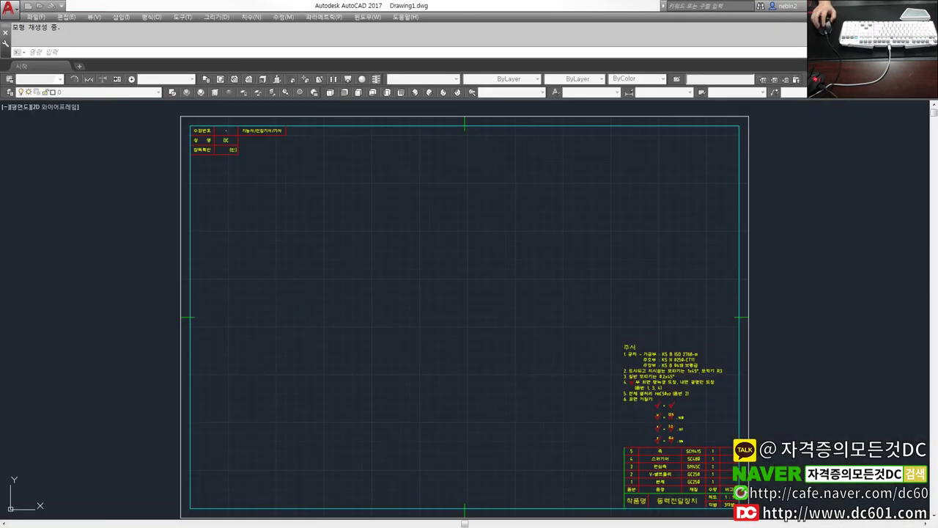
# Step: Check the template's layer list and frame the full border, notes and title block
pyautogui.click(103, 91)
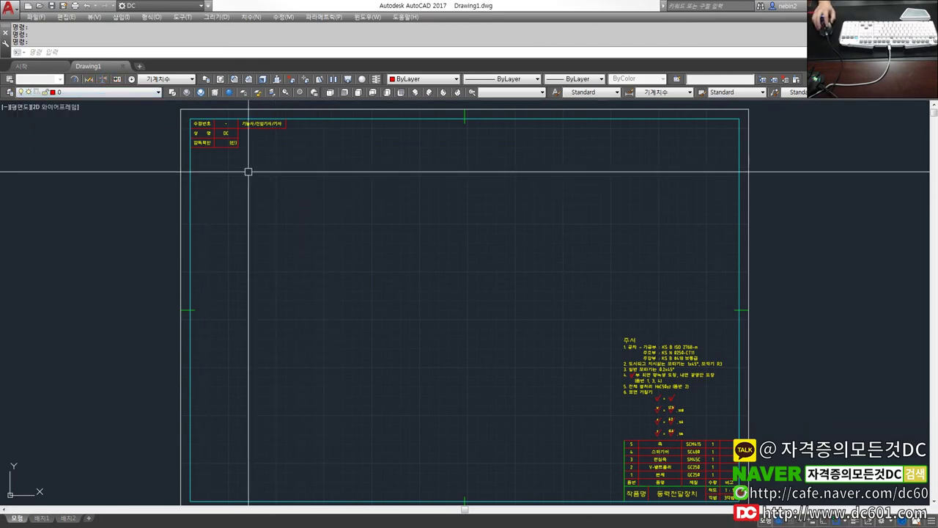
pyautogui.scroll(-2, 334, 235)
pyautogui.scroll(2, 330, 233)
pyautogui.moveTo(331, 231); pyautogui.dragTo(305, 223, button='middle')
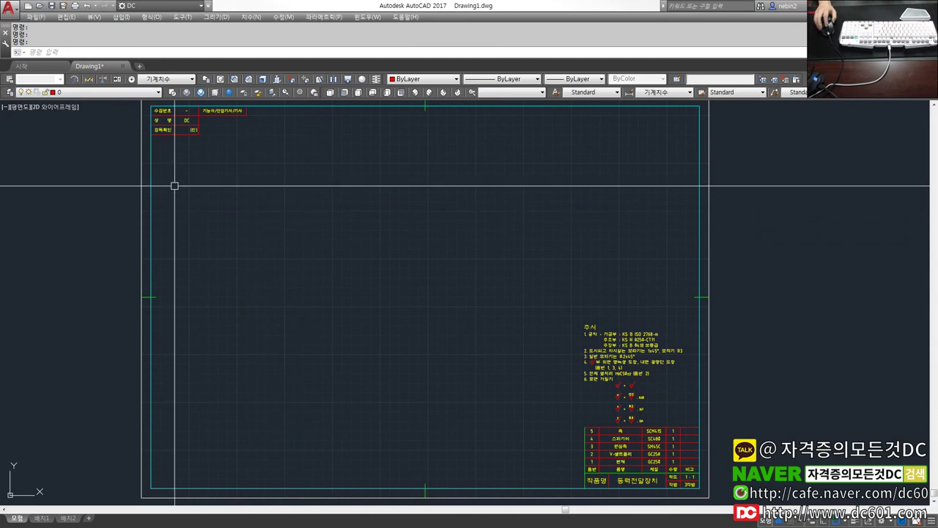
pyautogui.scroll(-2, 256, 247)
pyautogui.moveTo(257, 247); pyautogui.dragTo(259, 251, button='middle')
pyautogui.click(64, 53)
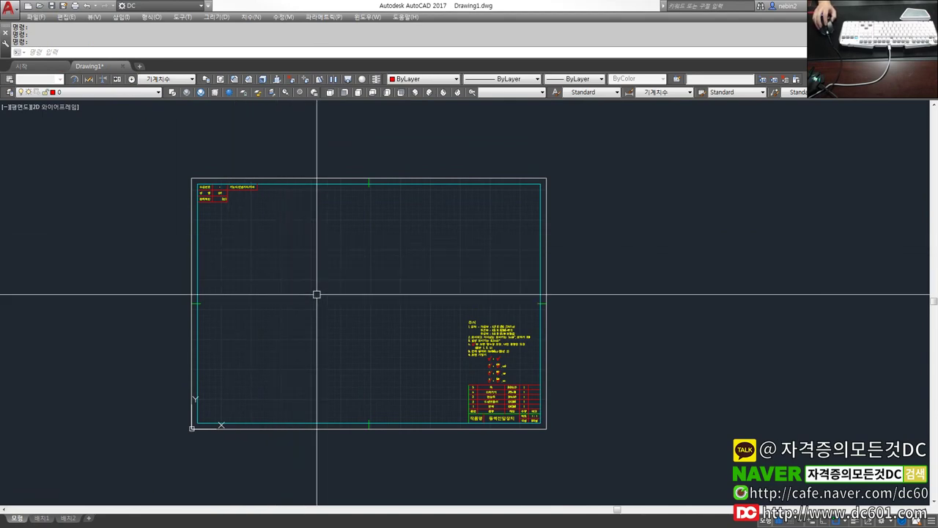
pyautogui.moveTo(361, 289); pyautogui.dragTo(398, 289, button='middle')
pyautogui.scroll(2, 398, 289)
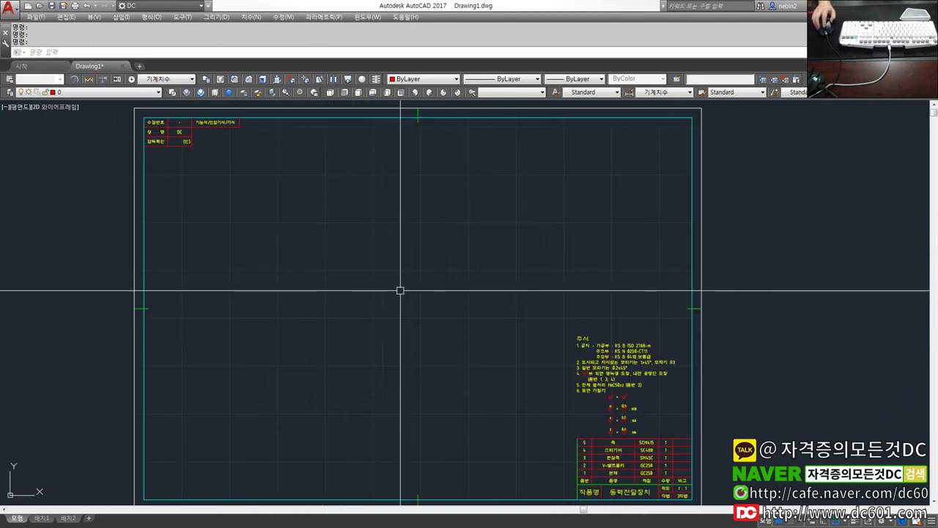